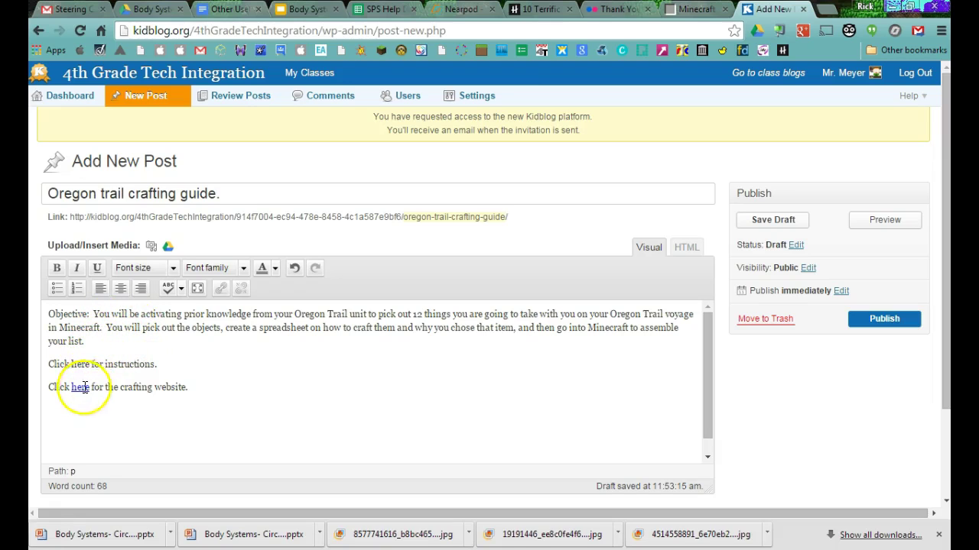
Switch to the Minecraft-Crafting.net tab and browse its item categories.
left_click(694, 11)
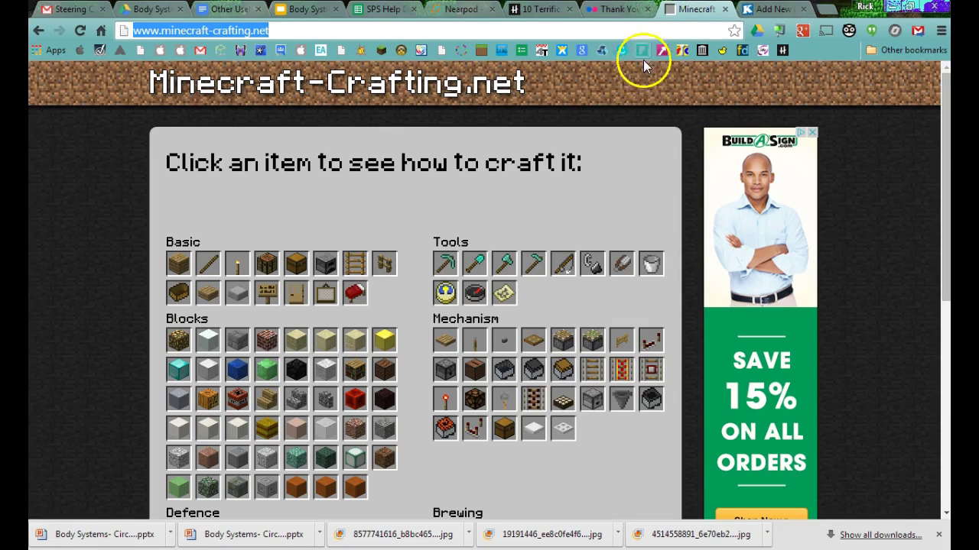
left_click(539, 91)
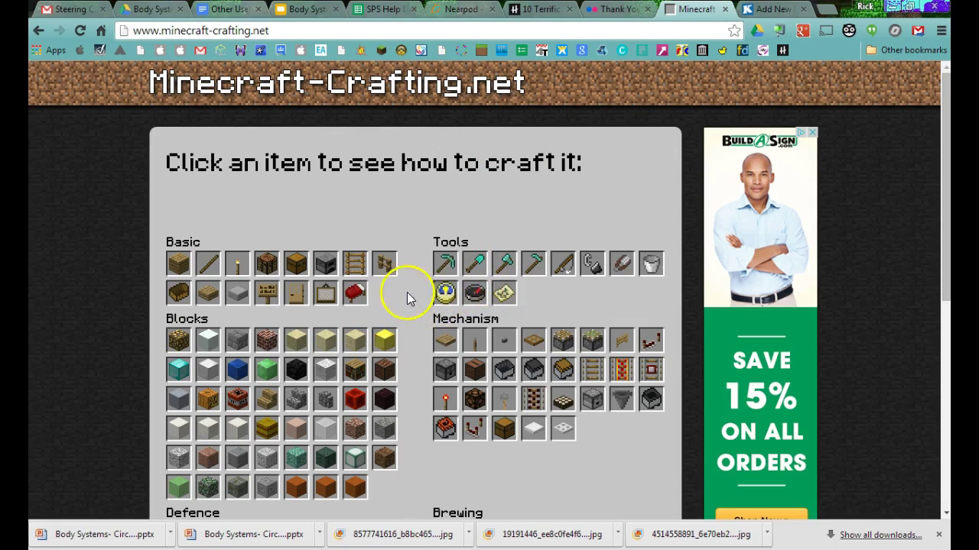
scroll(383, 296, "down", 5)
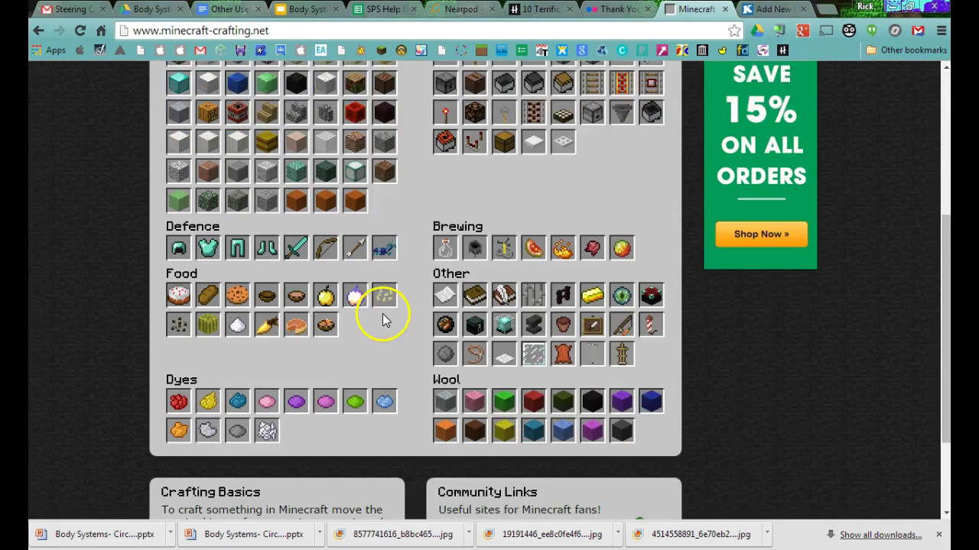
scroll(387, 327, "up", 2)
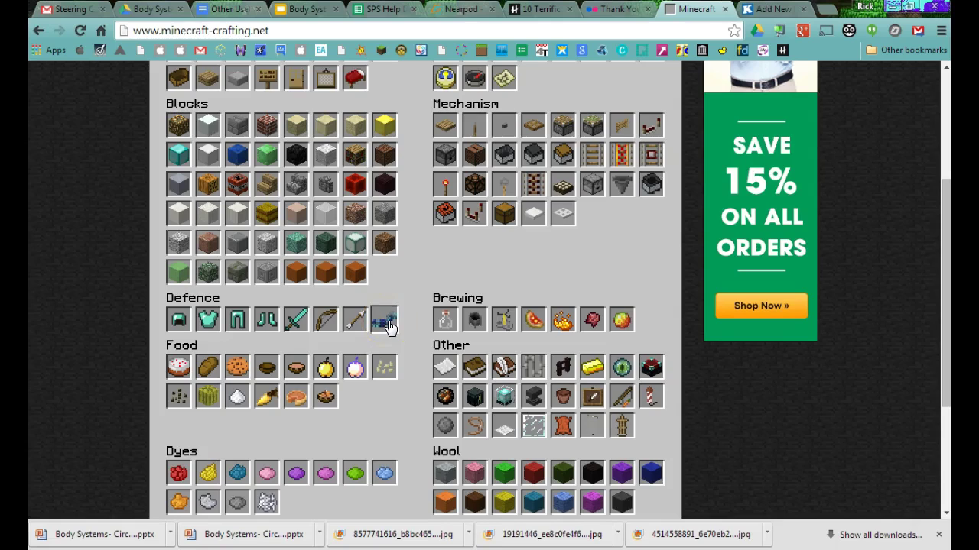
scroll(388, 327, "up", 1)
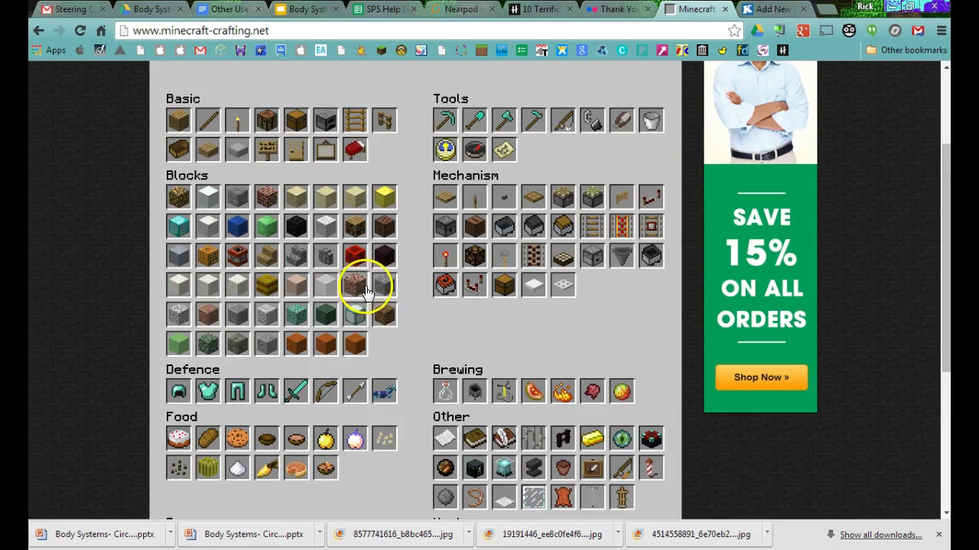
scroll(367, 292, "down", 3)
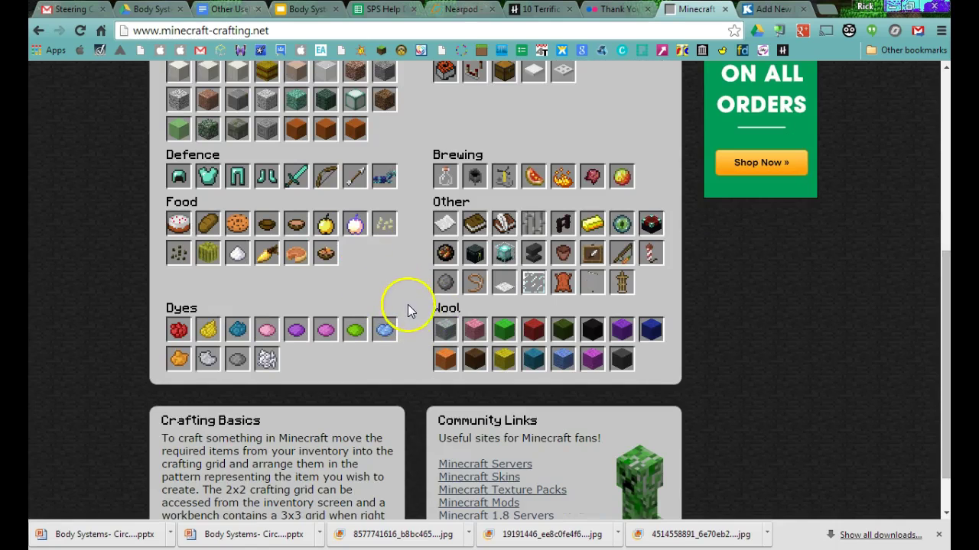
scroll(410, 302, "up", 4)
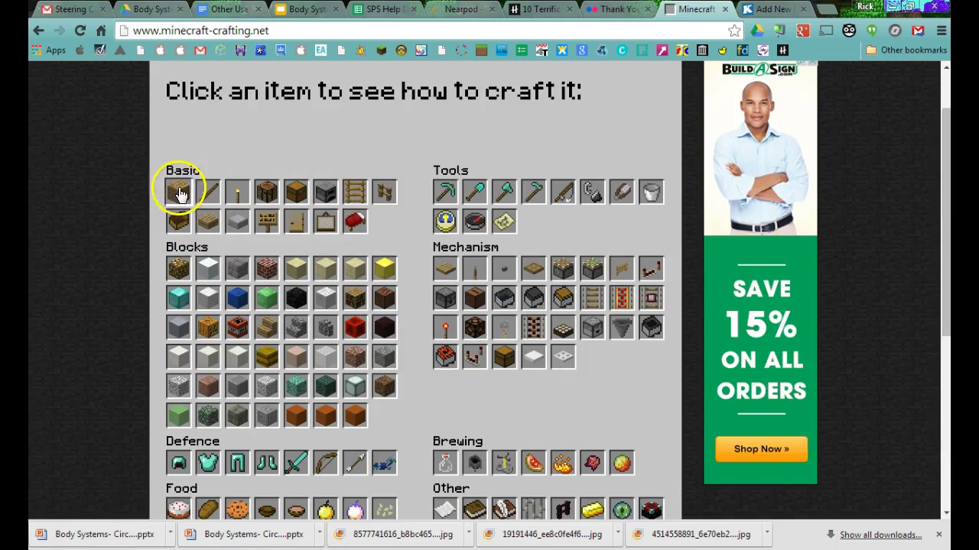
View the wood planks recipe, then open a new Chrome tab on the Google Apps page.
left_click(175, 197)
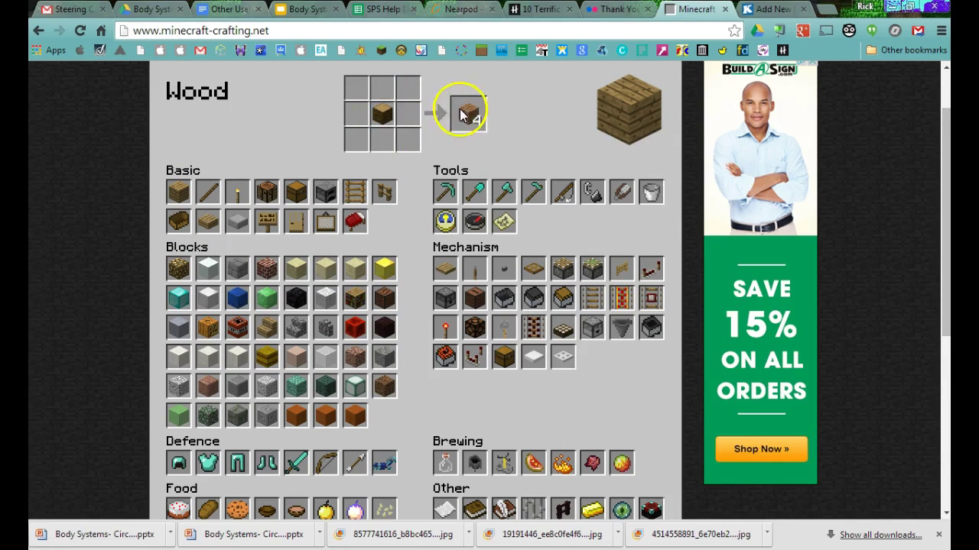
scroll(555, 127, "up", 1)
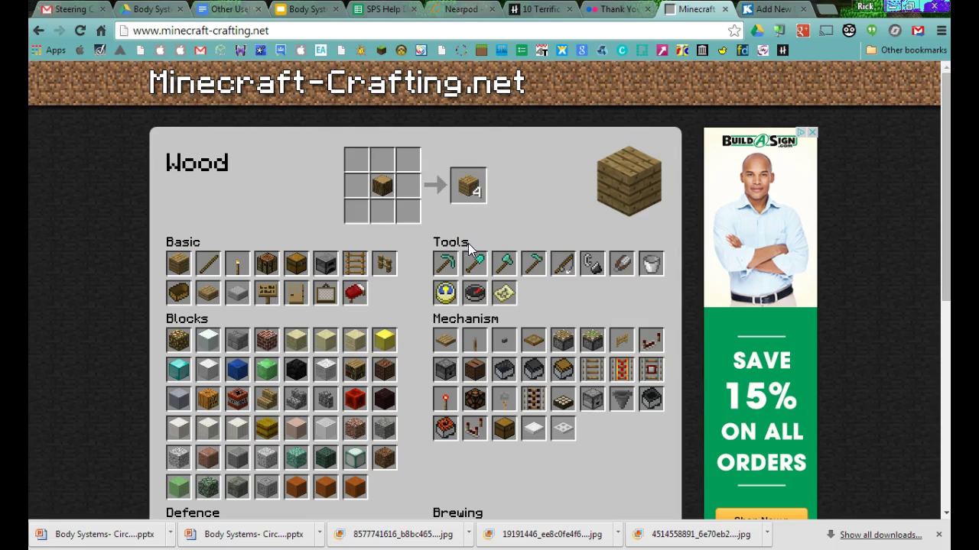
left_click(421, 271)
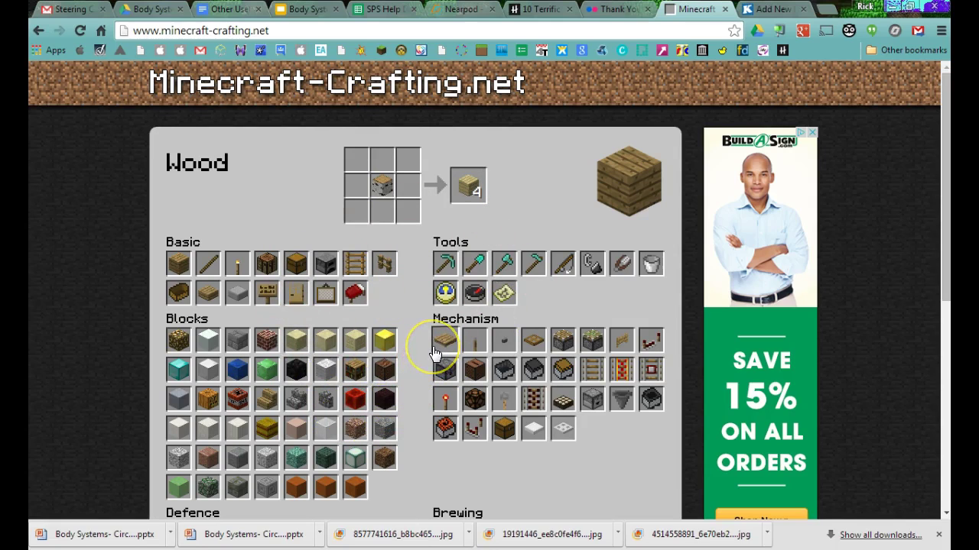
left_click(424, 379)
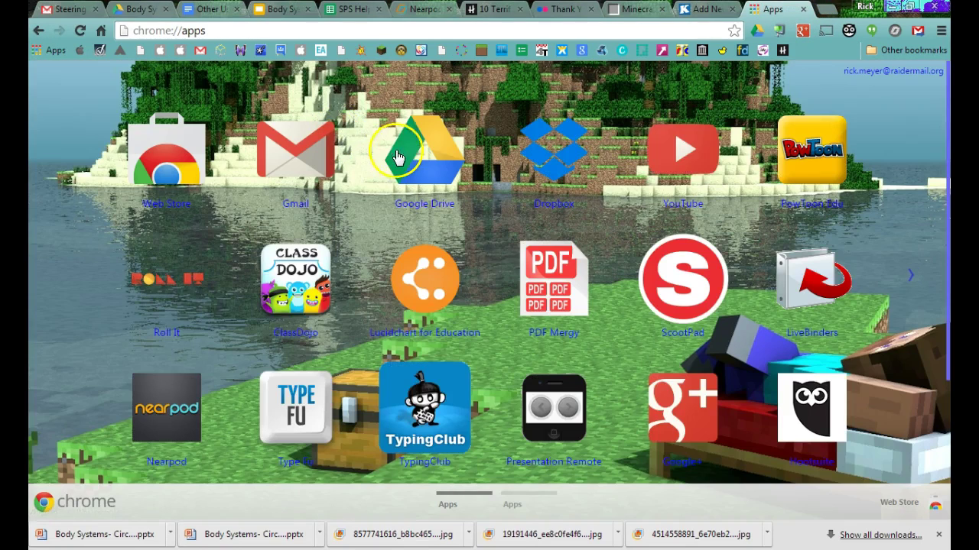
Open Google Drive from the Apps page and create a new Google Sheets file.
left_click(405, 159)
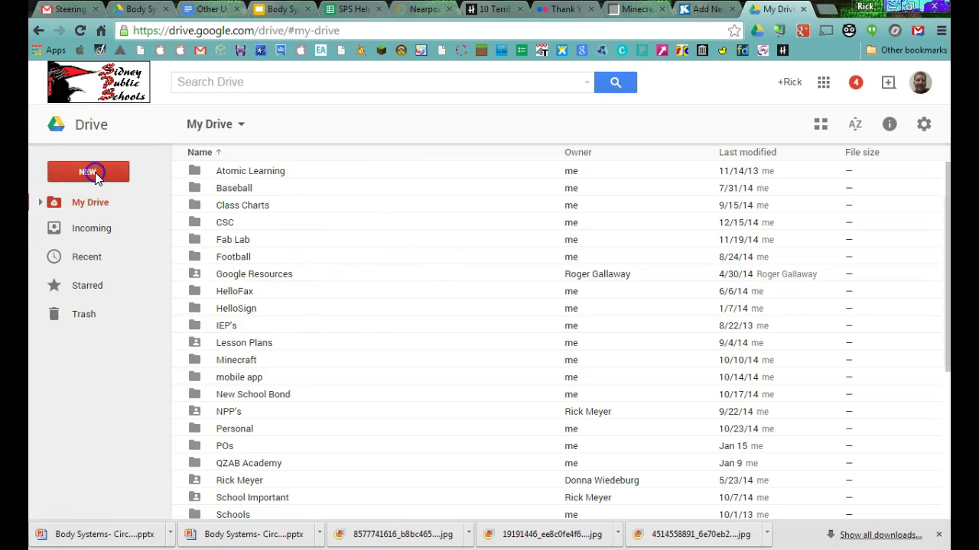
left_click(95, 172)
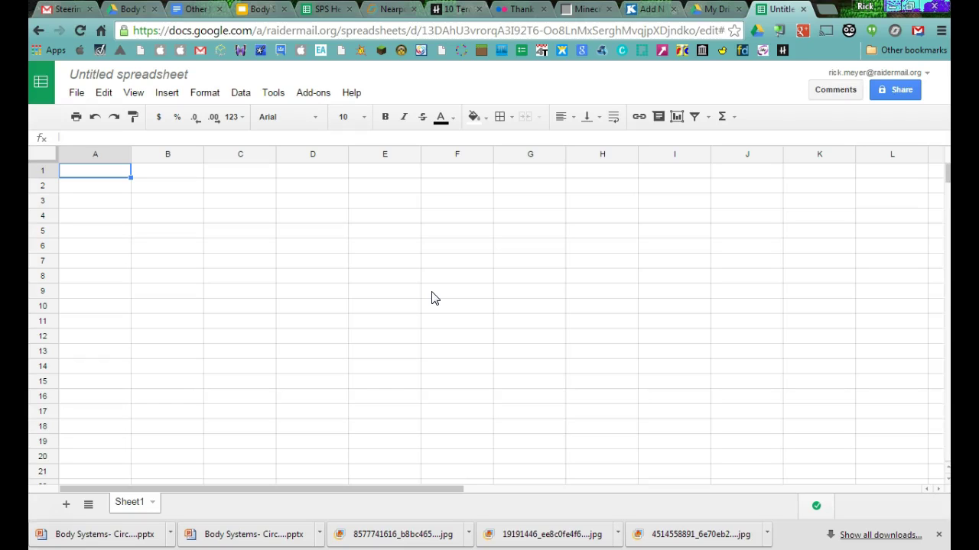
Revisit the Kidblog, Minecraft and My Drive tabs, then go back to the Untitled spreadsheet.
left_click(650, 8)
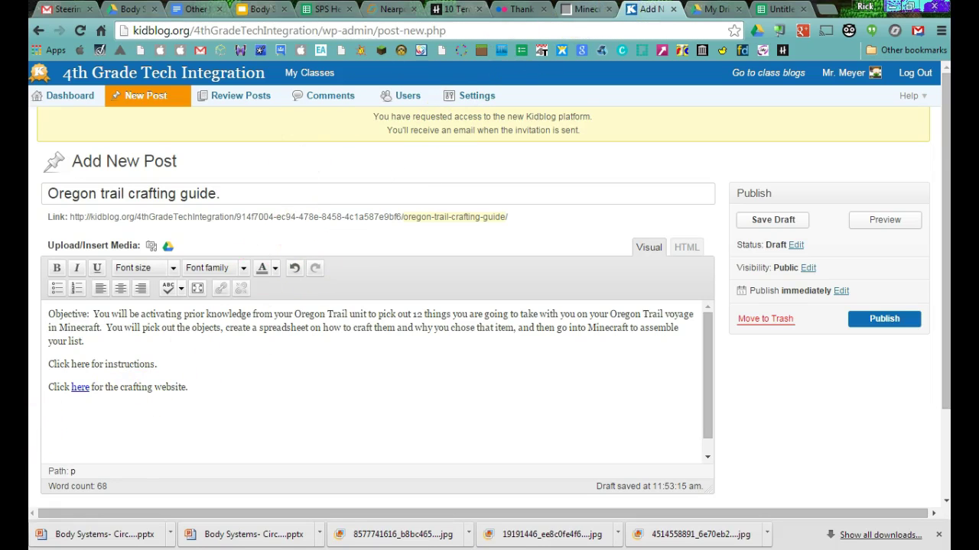
left_click(585, 9)
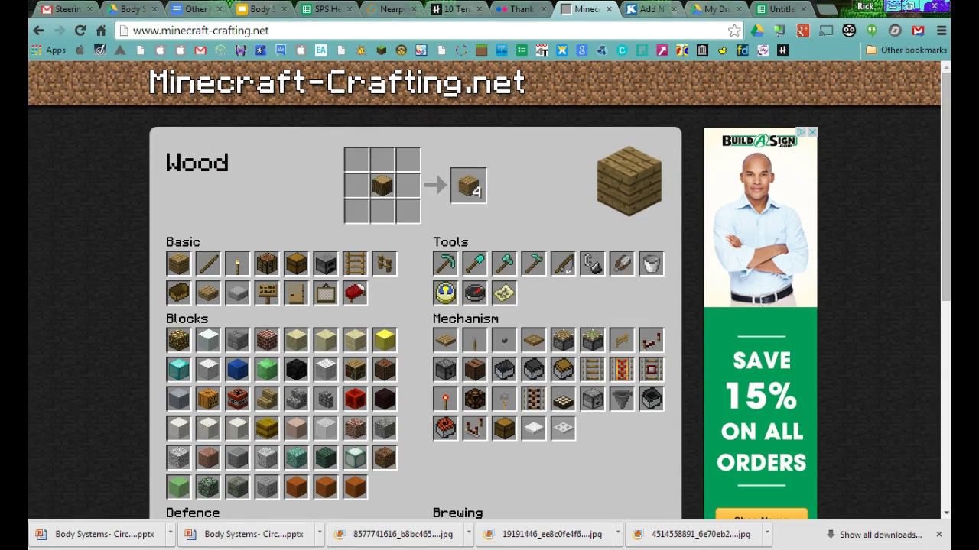
left_click(707, 9)
left_click(93, 177)
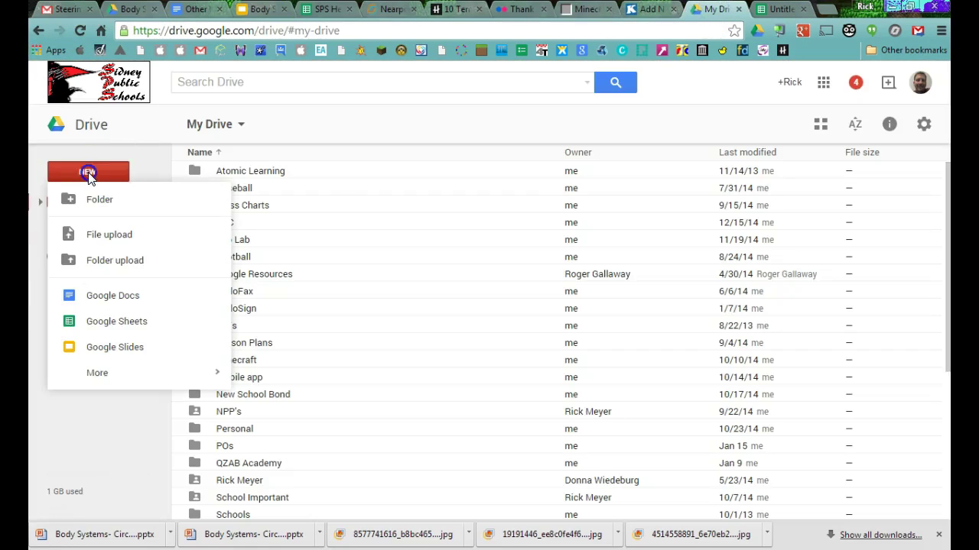
left_click(777, 10)
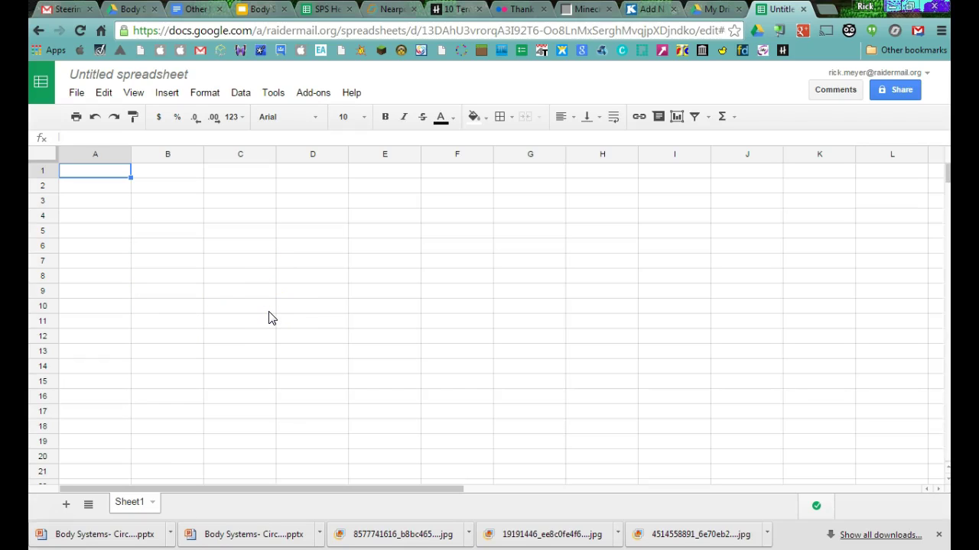
left_click(585, 10)
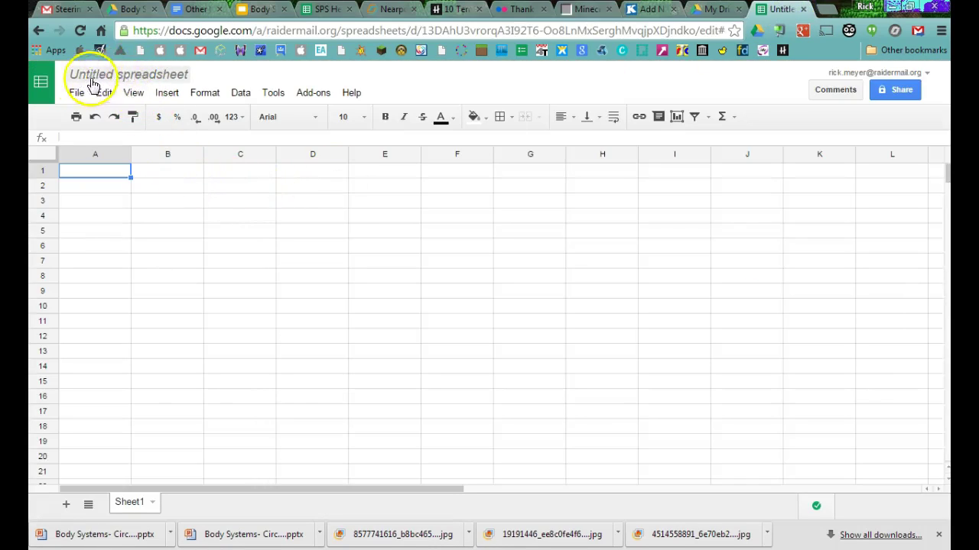
left_click(131, 78)
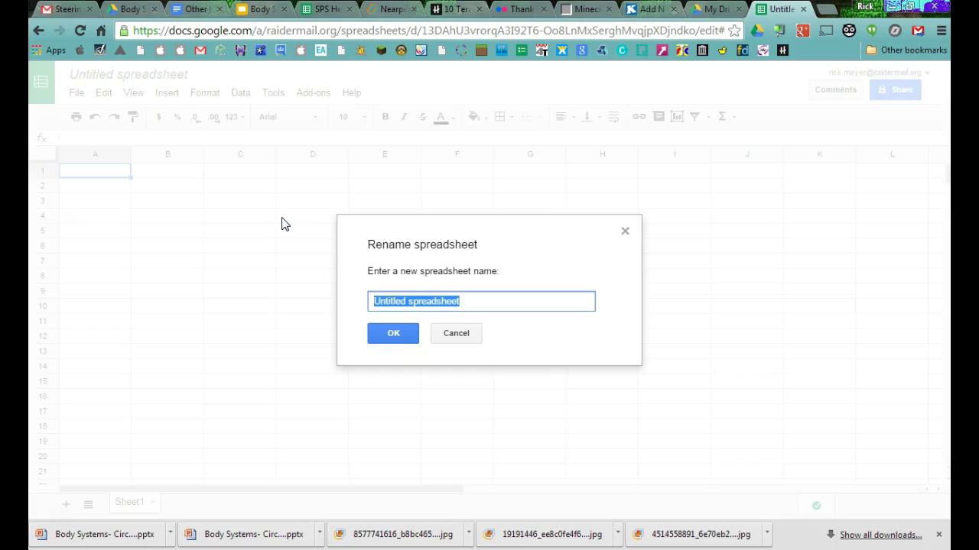
type("Oregon Trail Crafting Guide")
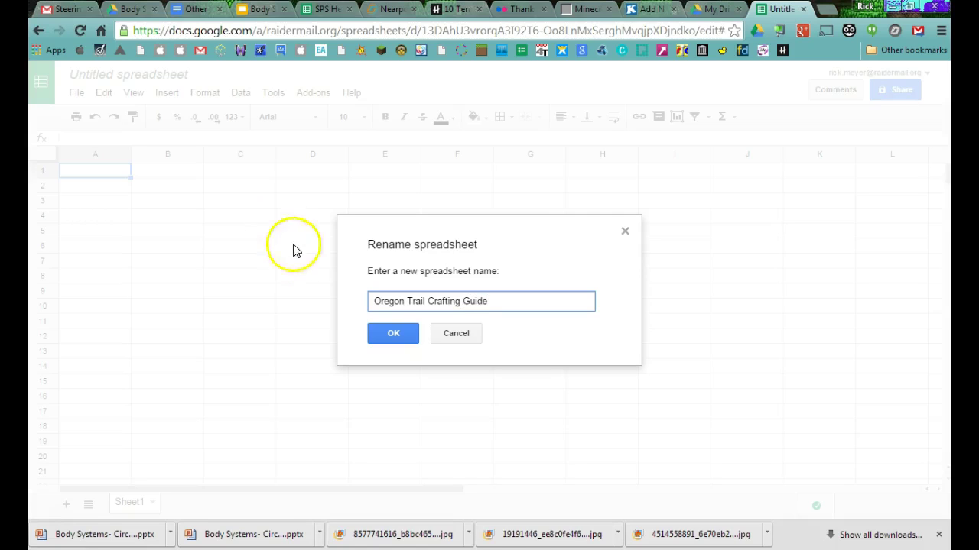
left_click(402, 334)
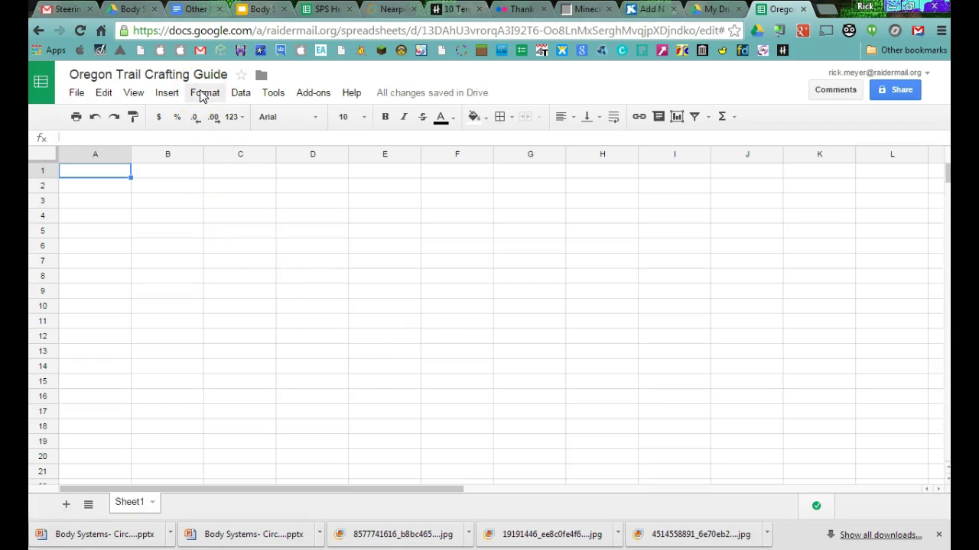
Enter the header 'Item' in cell A1.
left_click(209, 112)
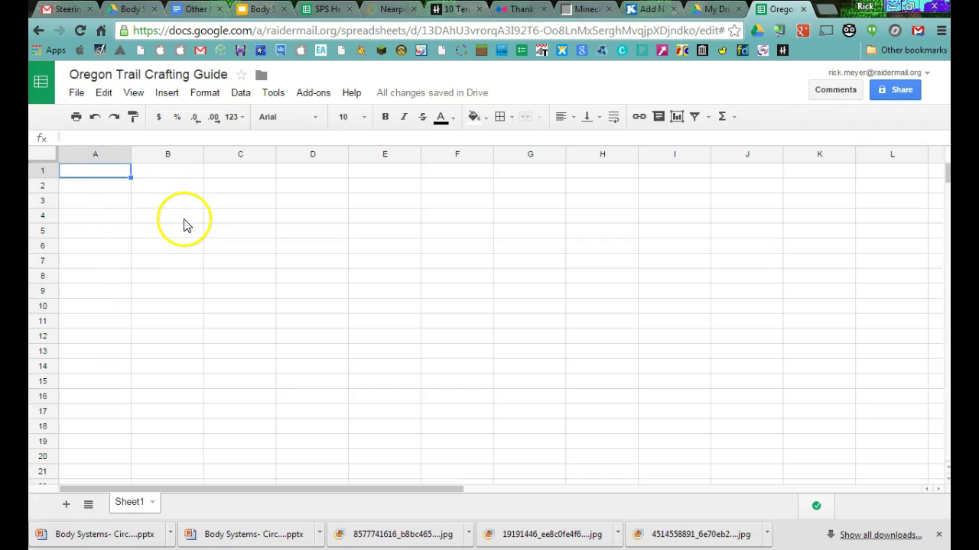
type("Item")
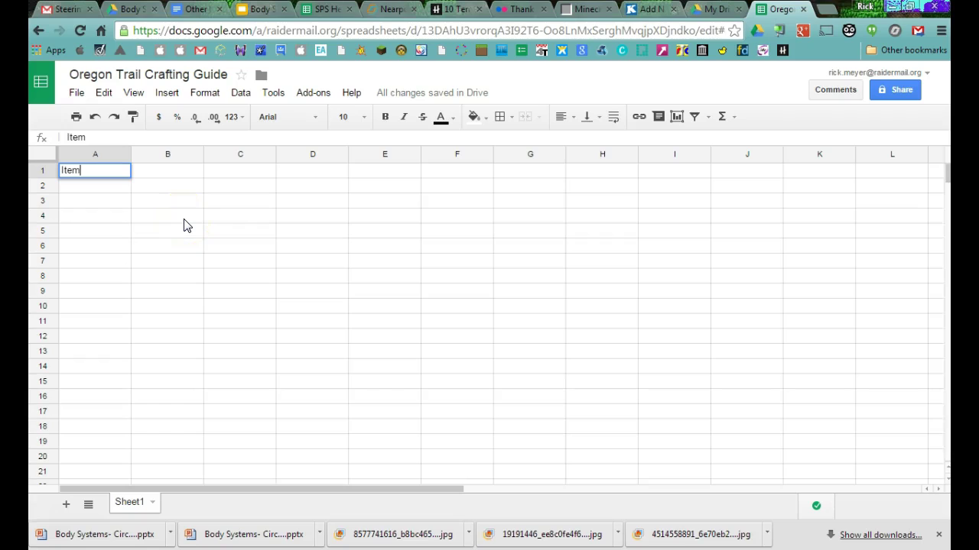
key("Tab")
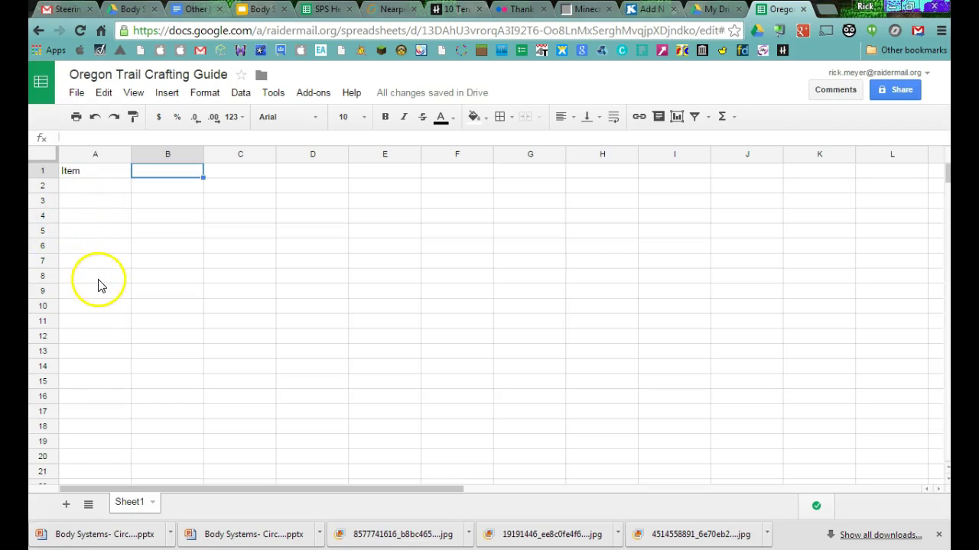
Check the Minecraft recipe page, then return to the crafting guide sheet.
left_click(587, 9)
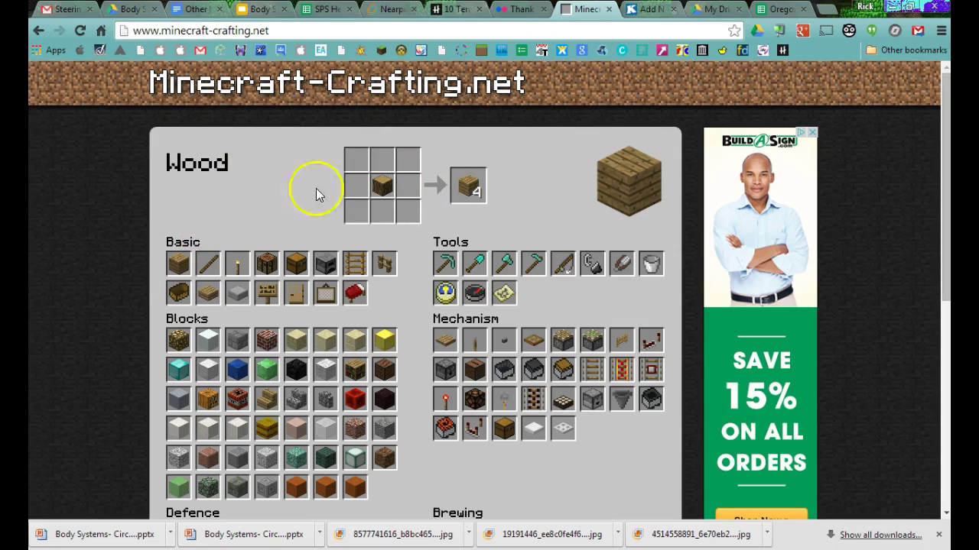
left_click(776, 9)
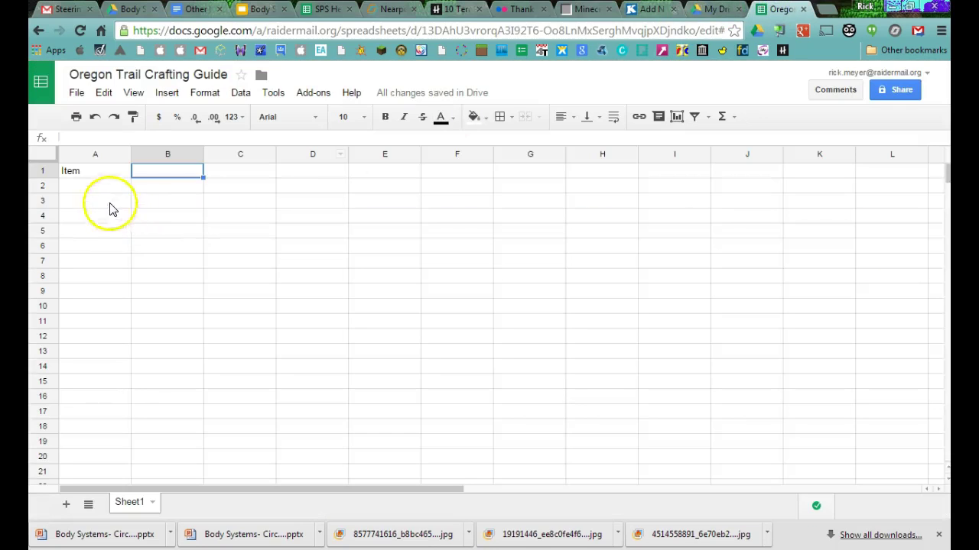
left_click(94, 183)
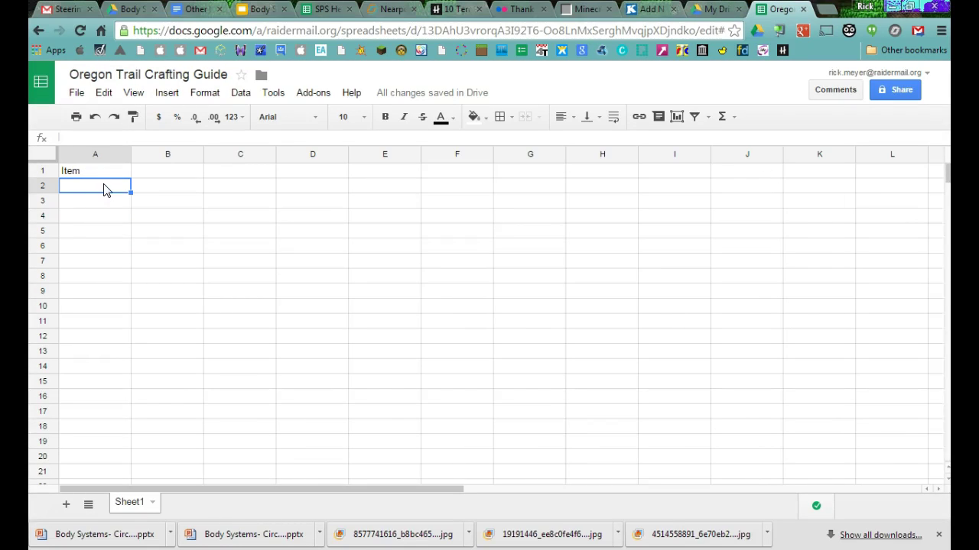
left_click_drag(105, 190, 81, 182)
Enter 'Reason' in B1 and widen column B to fit long explanations.
left_click(169, 176)
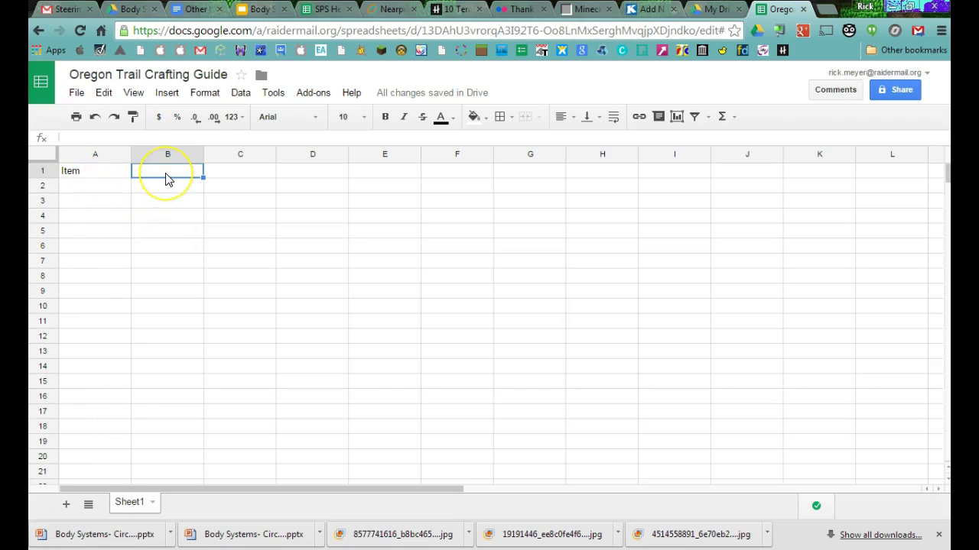
type("Reason")
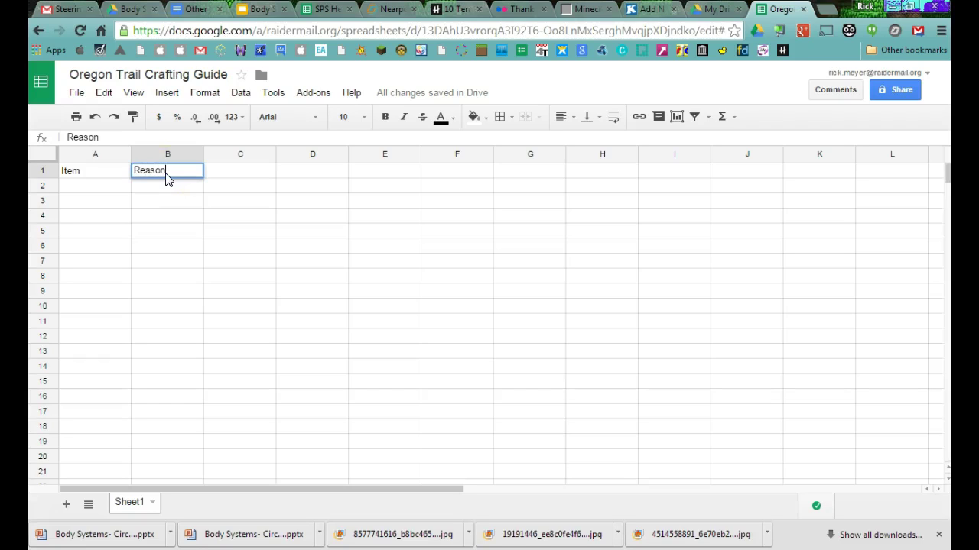
left_click(149, 189)
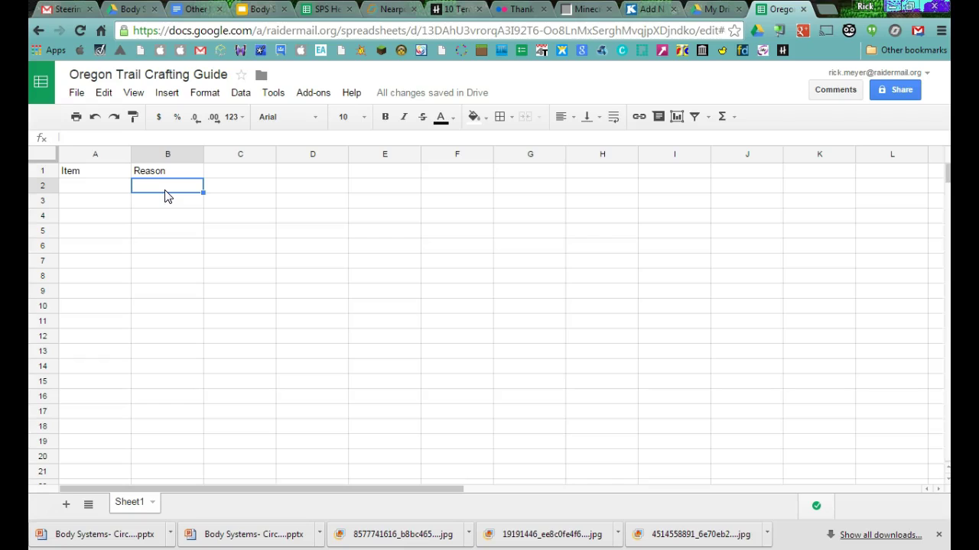
left_click(202, 156)
left_click_drag(202, 155, 421, 155)
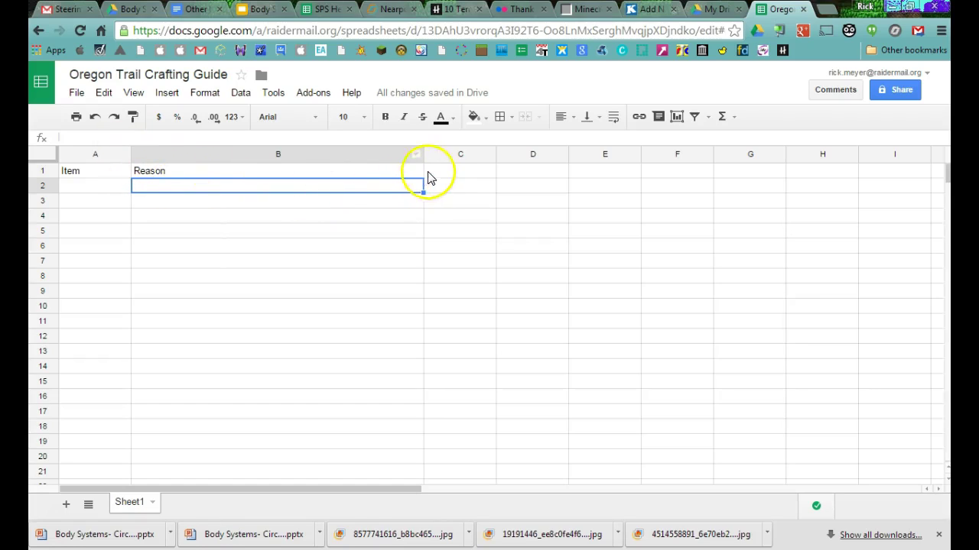
Enter the header 'Need' in cell C1.
left_click(441, 176)
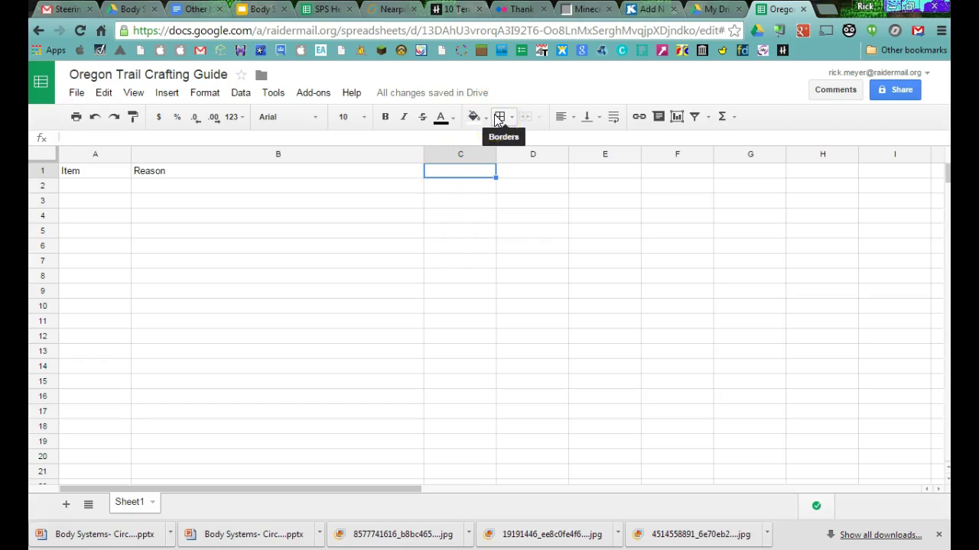
type("Need")
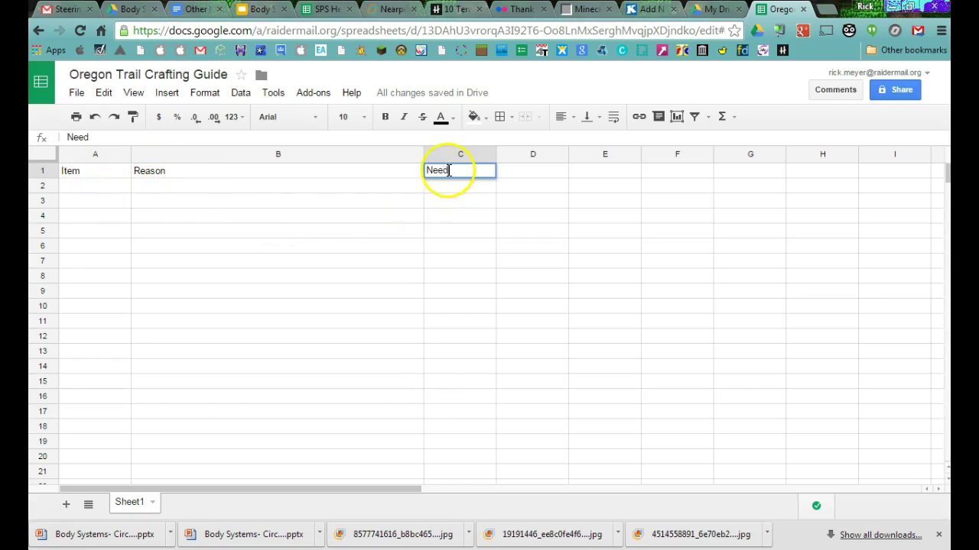
left_click(539, 175)
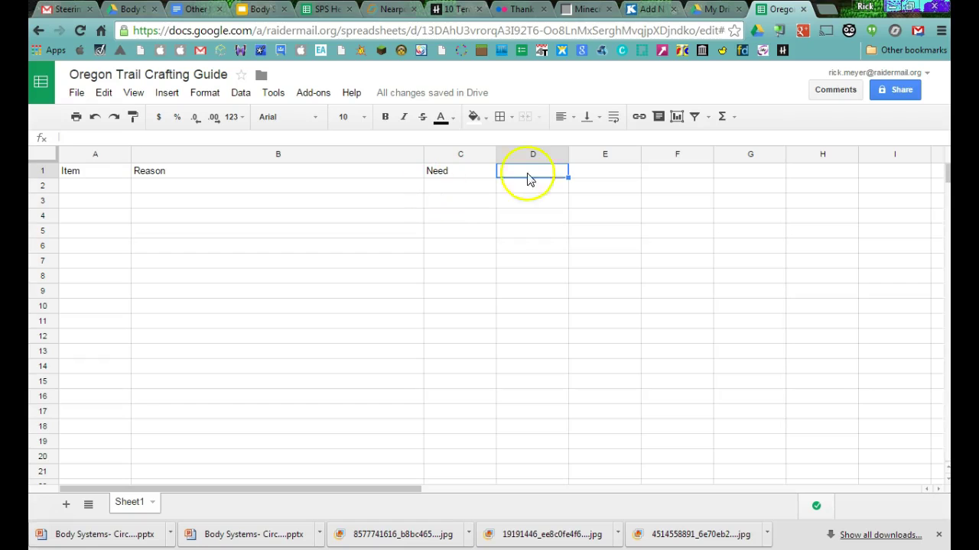
Check the wood recipe, enter 'Wood Planks' in A2, and type its shelter reason in B2.
left_click(587, 9)
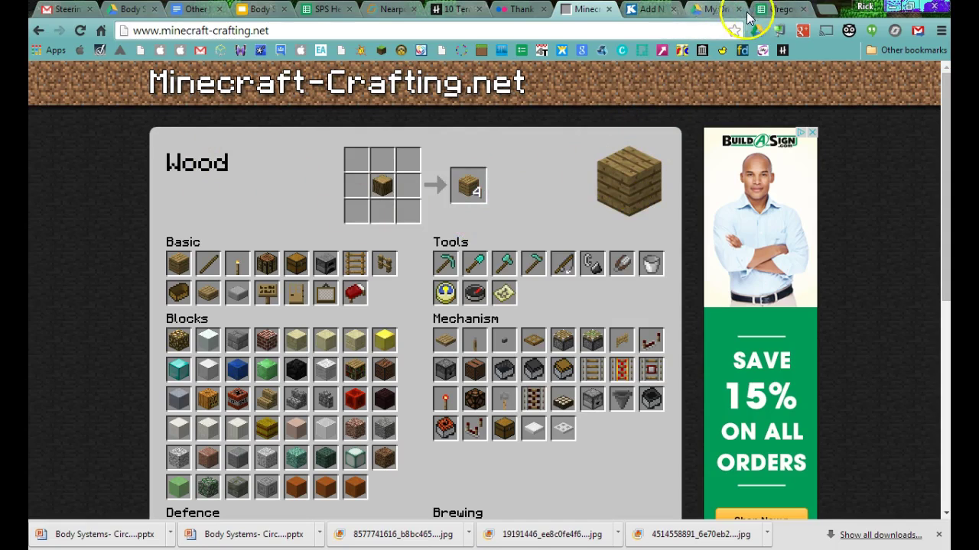
left_click(778, 9)
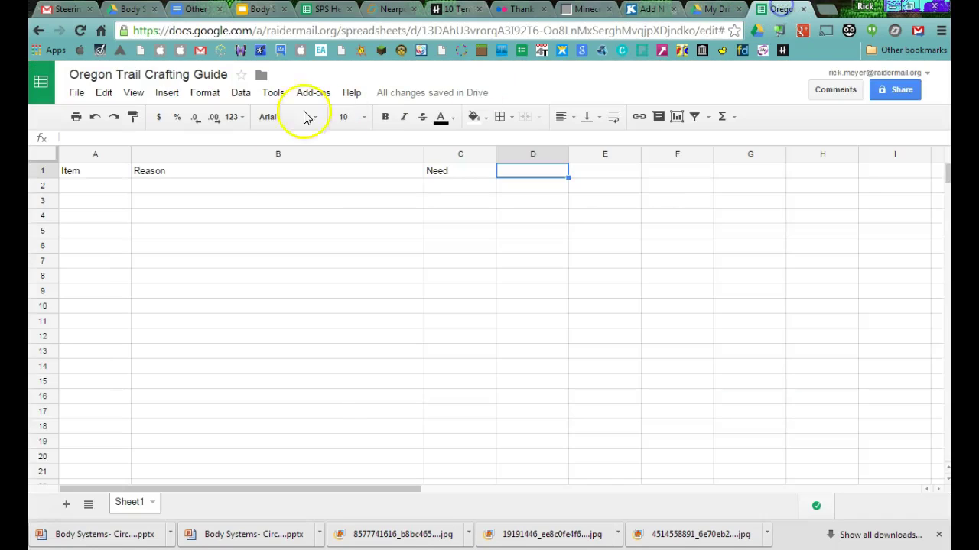
left_click(115, 189)
type("Wood Planks")
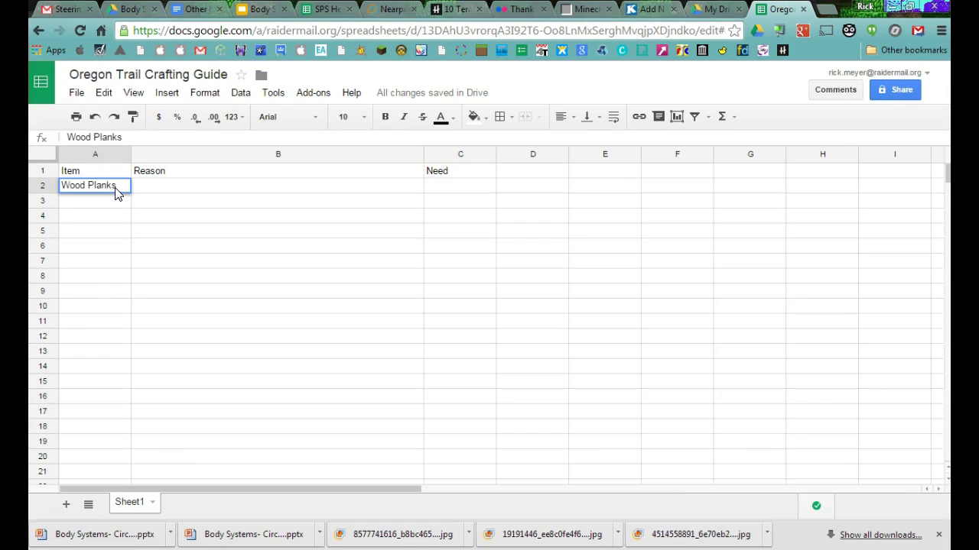
key("Tab")
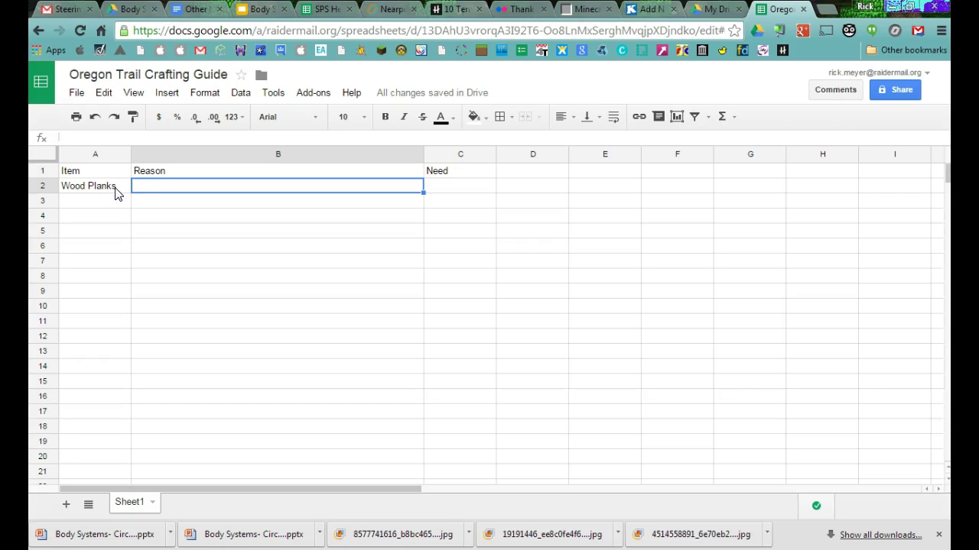
type("I")
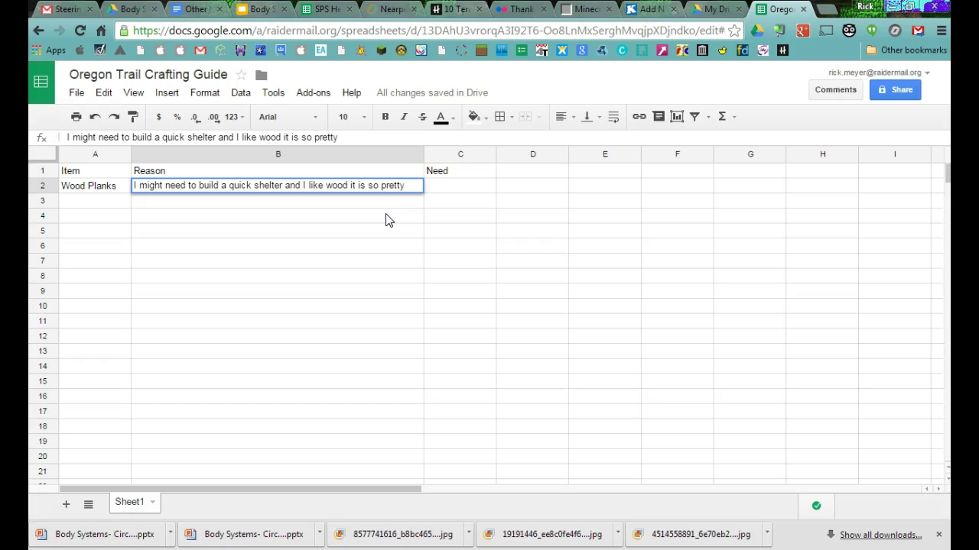
type("and it stick s")
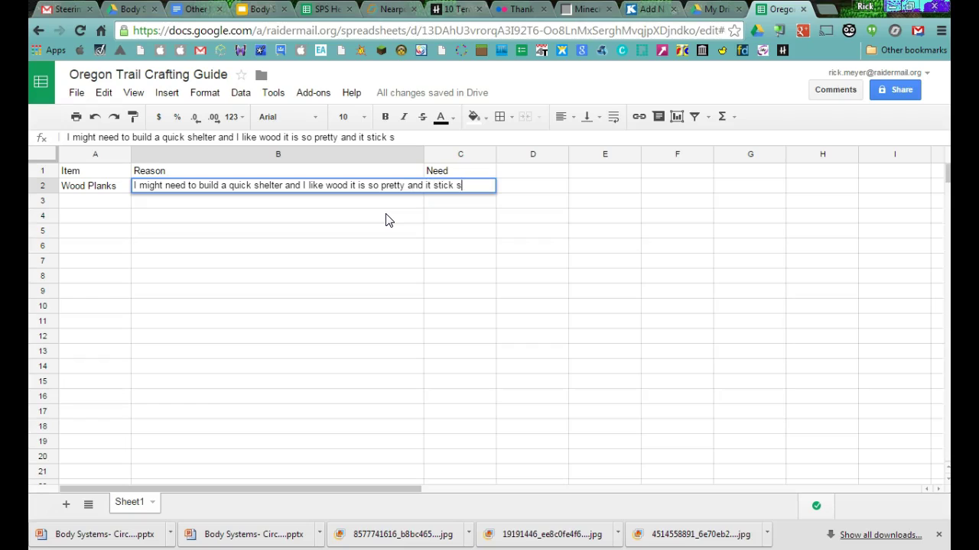
key("BackSpace")
key("BackSpace")
type("s together.")
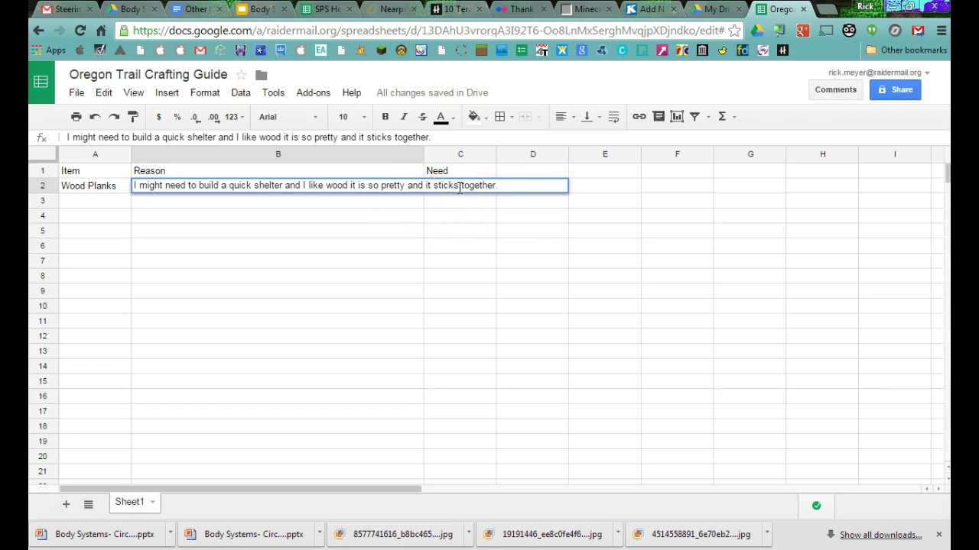
Turn on Wrap text for B2 and for the whole Reason column B.
left_click(613, 117)
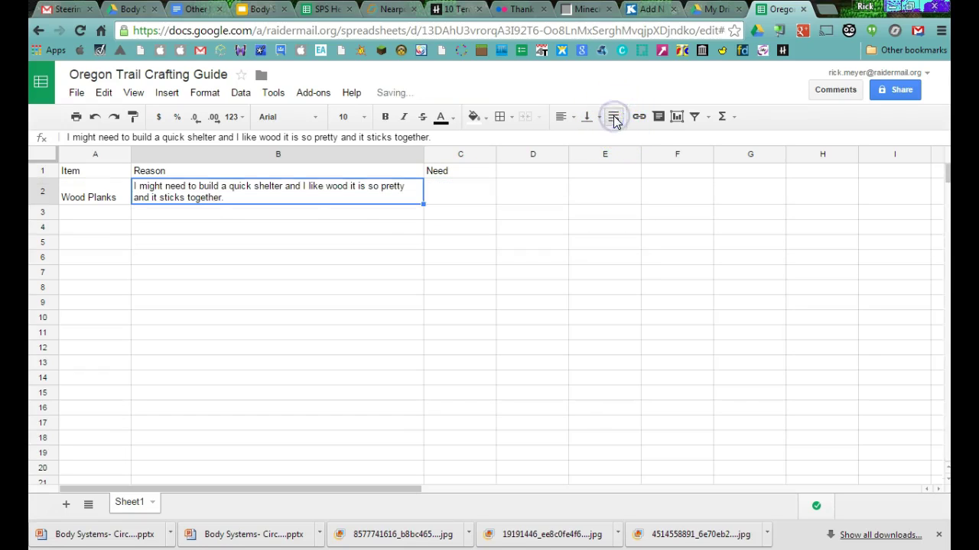
left_click(241, 156)
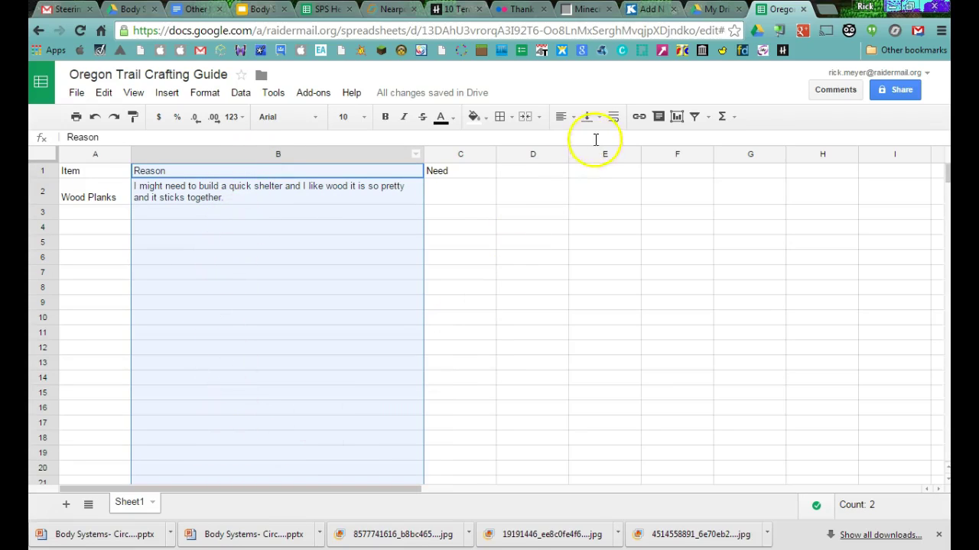
left_click(613, 117)
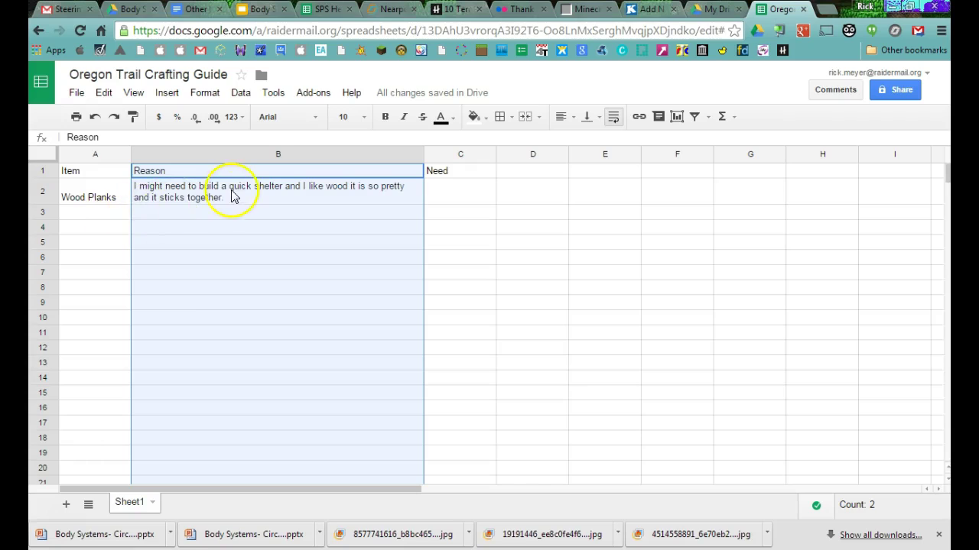
left_click(101, 191)
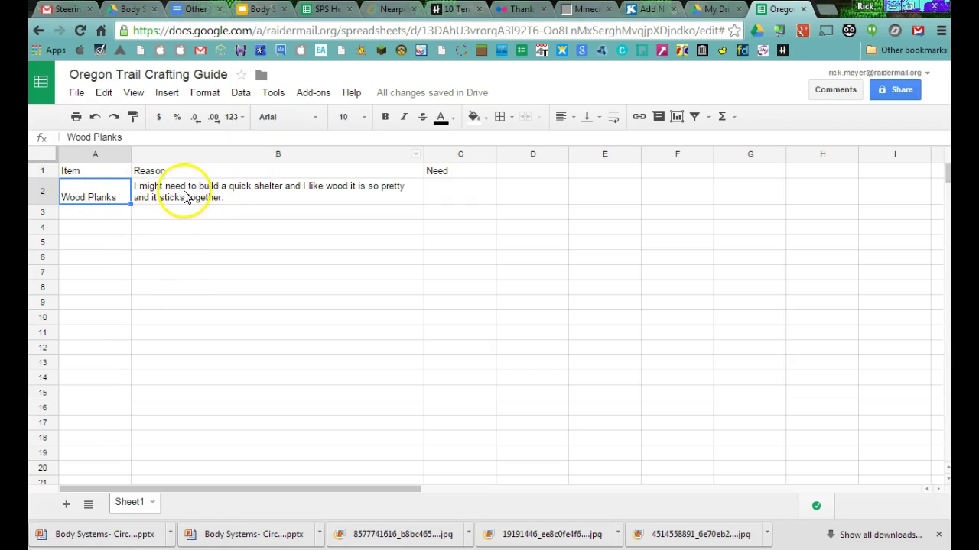
left_click(237, 156)
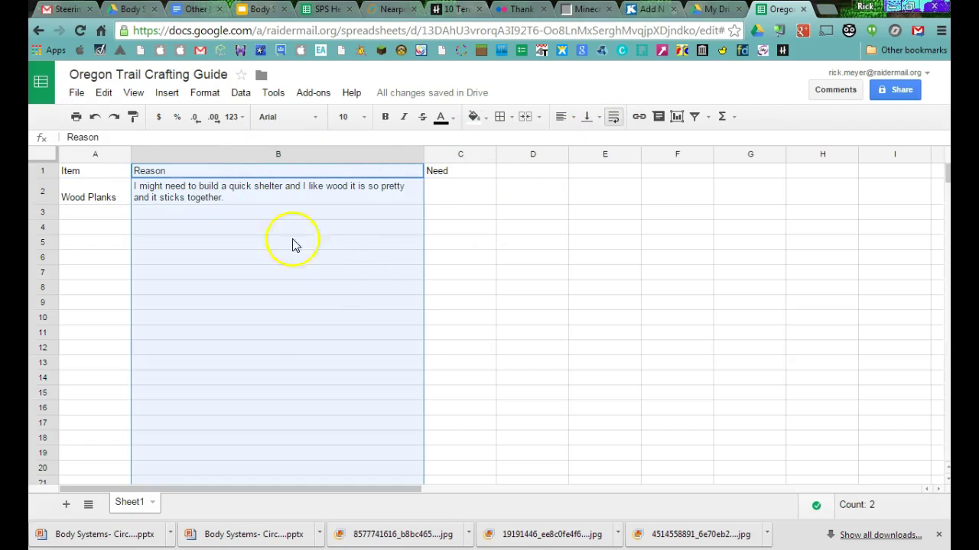
Check the recipe, then enter 'block of wood' in C2 as the Wood Planks need.
left_click(457, 197)
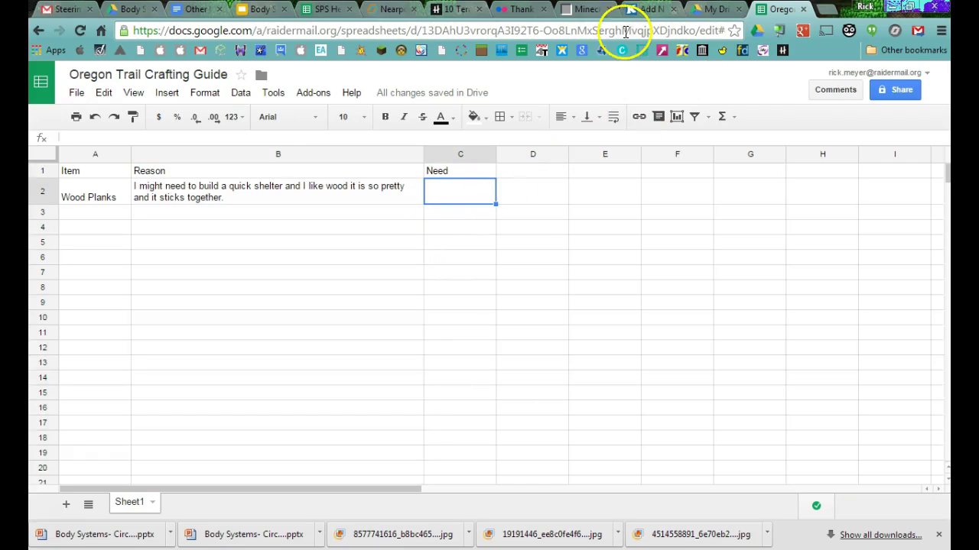
left_click(582, 9)
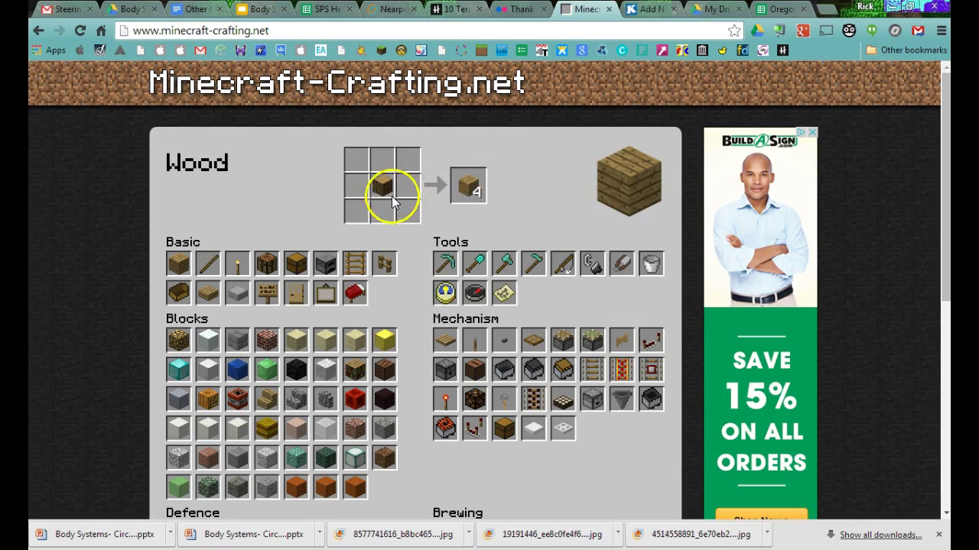
left_click(782, 9)
left_click(465, 191)
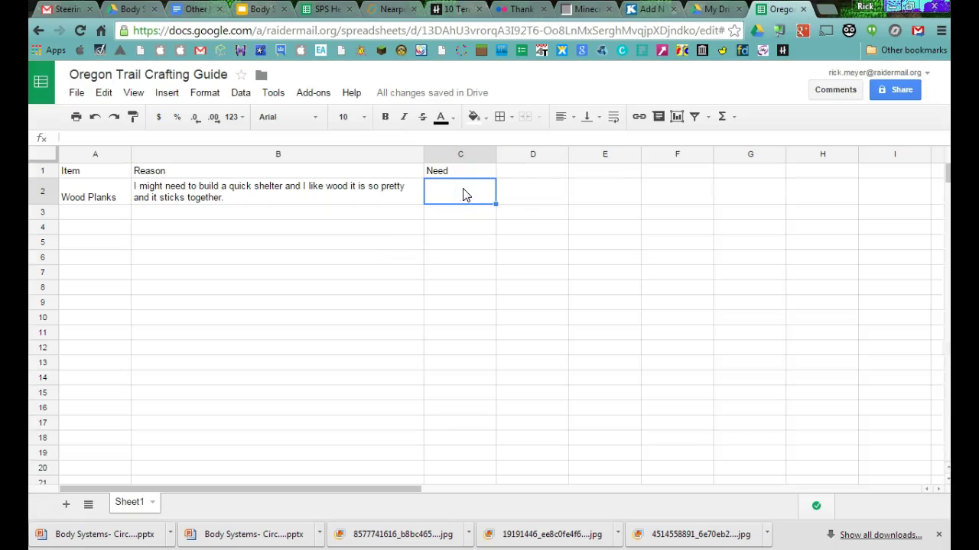
type("block of wood")
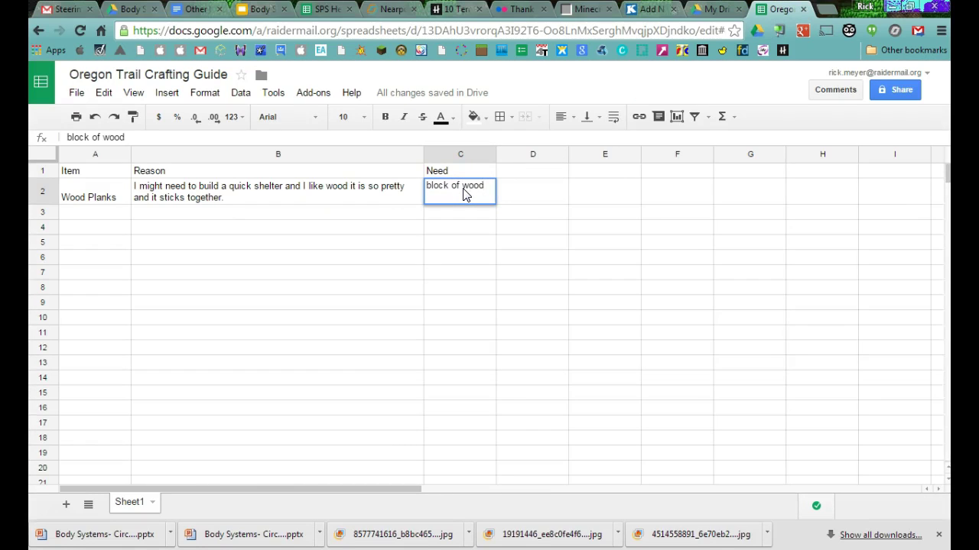
left_click(528, 194)
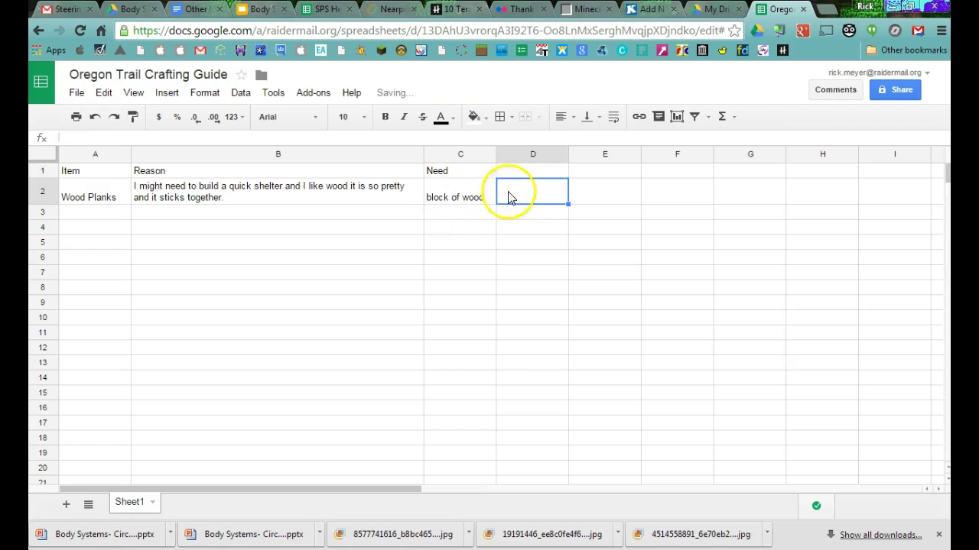
left_click(534, 172)
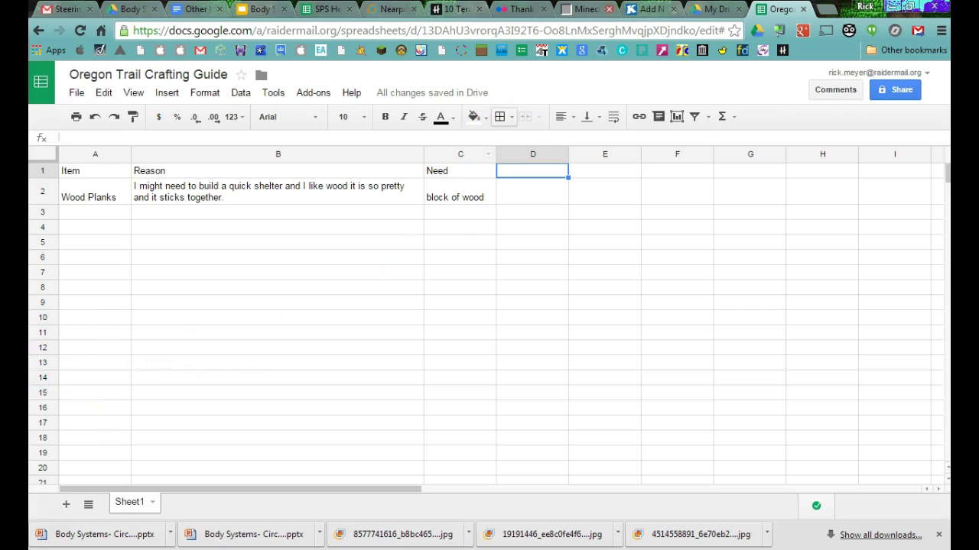
On Minecraft-Crafting.net, browse the Blocks, Other, Dyes and Wool sections, returning to the Wood recipe.
left_click(585, 9)
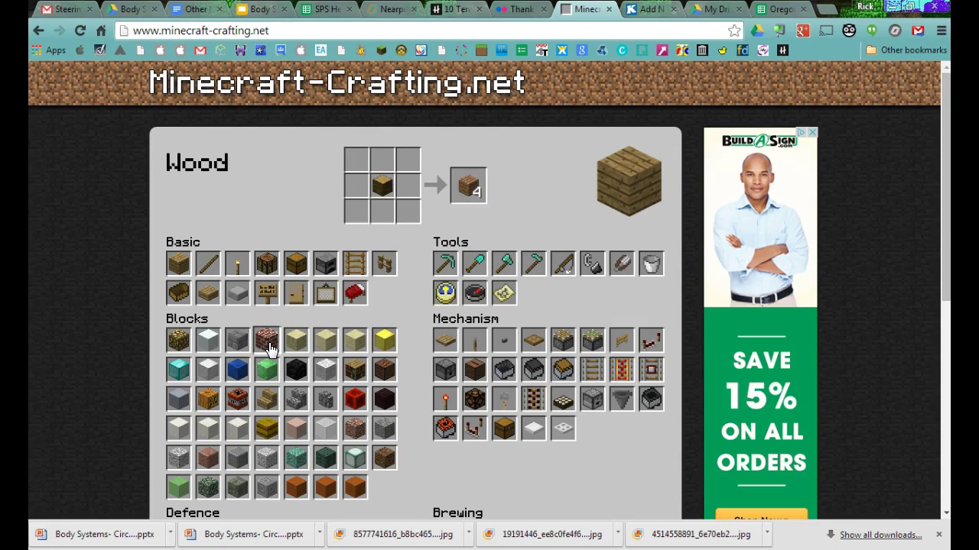
left_click(182, 346)
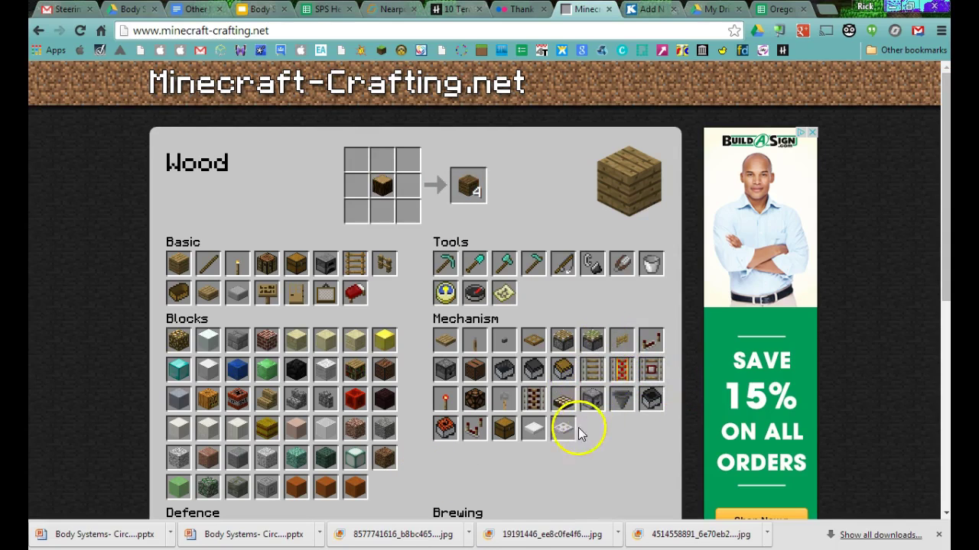
scroll(550, 451, "down", 1)
scroll(549, 446, "down", 1)
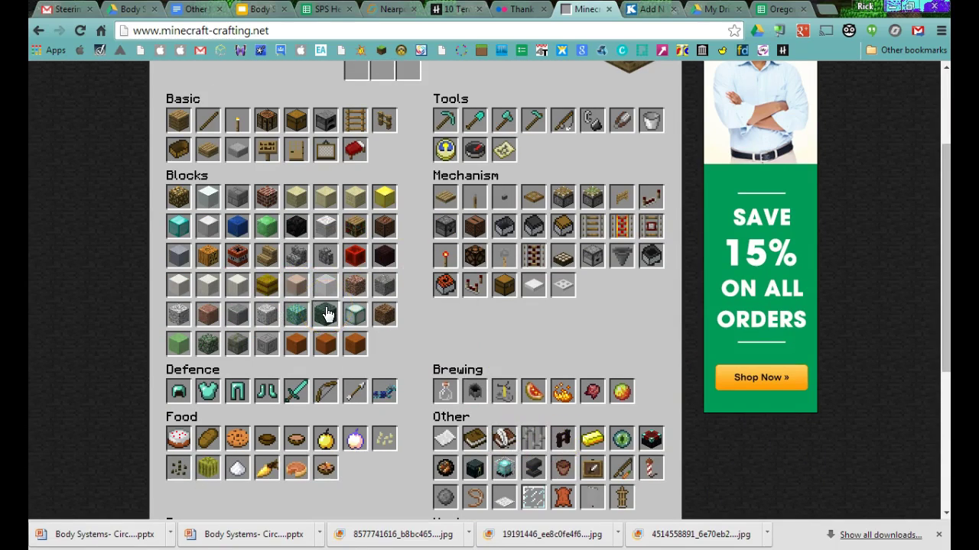
left_click_drag(308, 335, 288, 398)
scroll(416, 467, "down", 2)
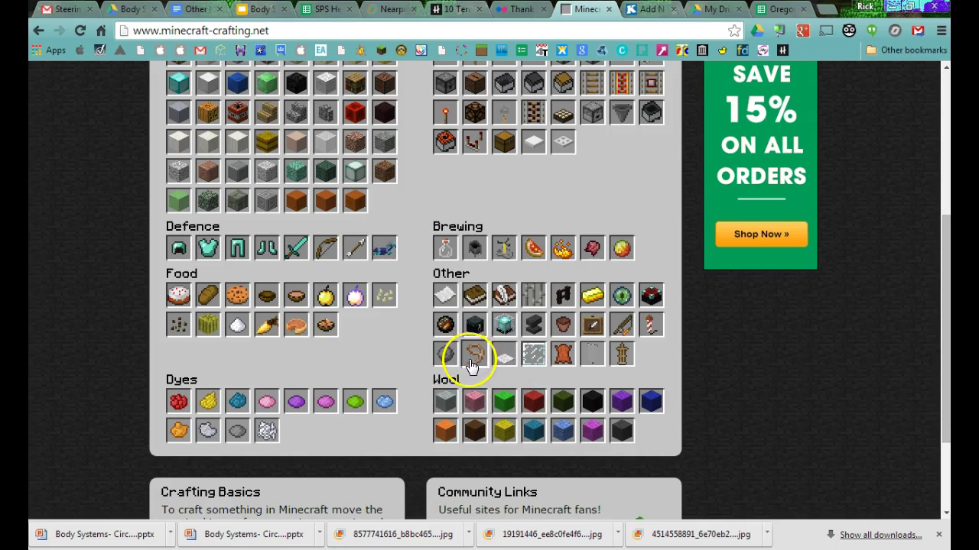
scroll(471, 365, "up", 3)
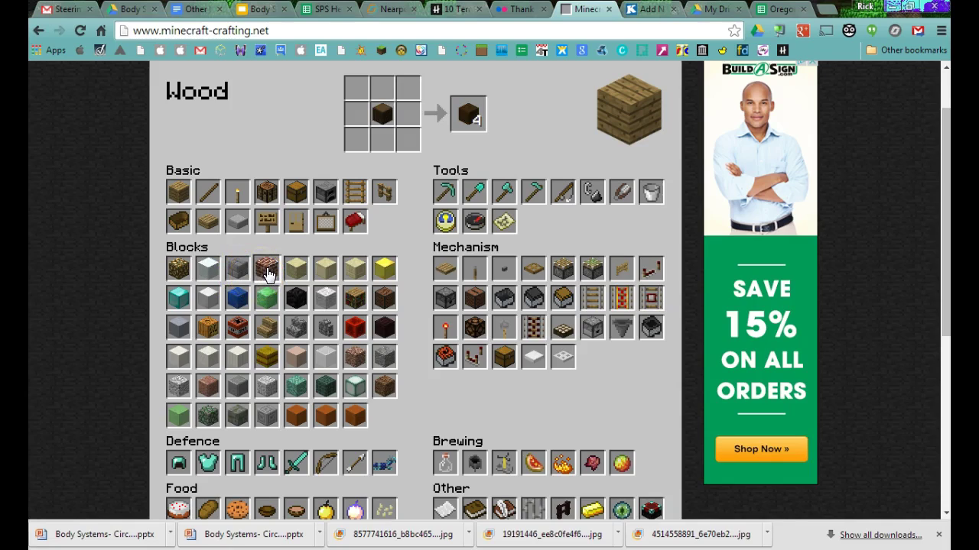
left_click(512, 238)
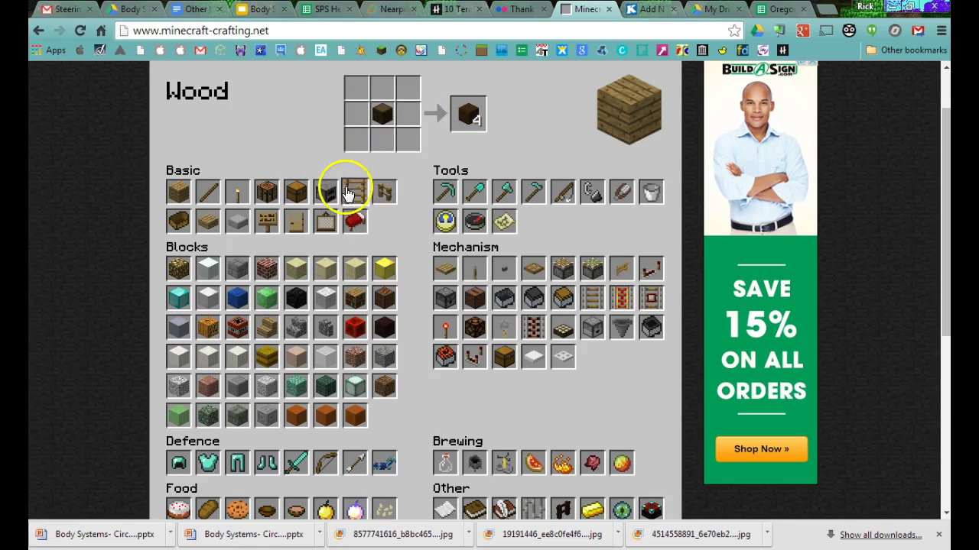
Display the Furnace recipe: eight cobblestone around an empty centre make one furnace.
left_click(324, 195)
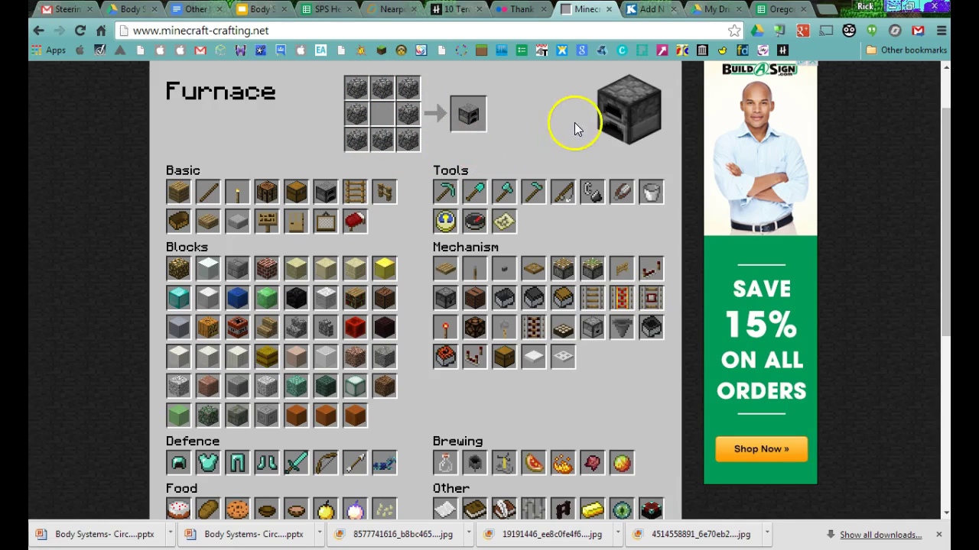
Switch back to the Oregon Trail Crafting Guide spreadsheet showing the Wood Planks row.
left_click(772, 10)
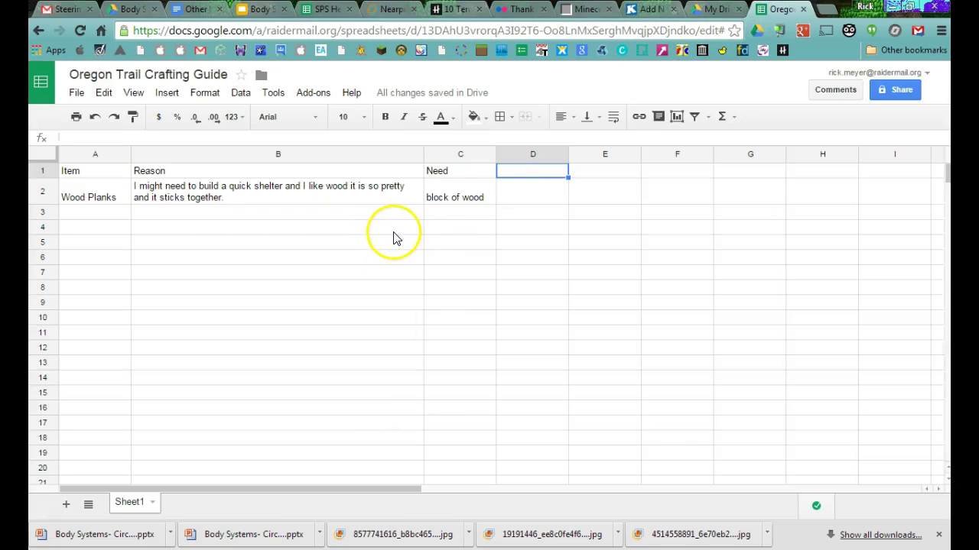